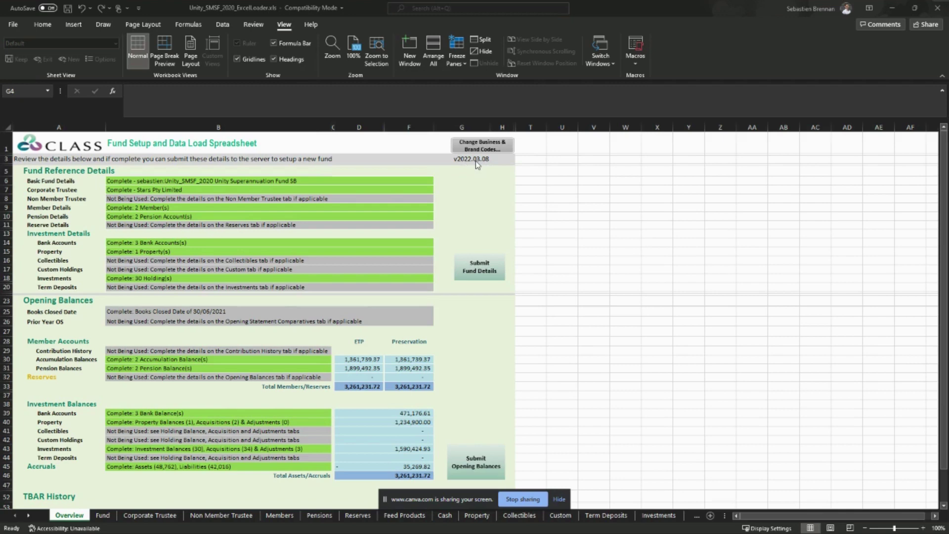
# Step: Open Change Business & Brand Codes, close Set Scope Details unchanged, and submit the fund details
pyautogui.click(483, 150)
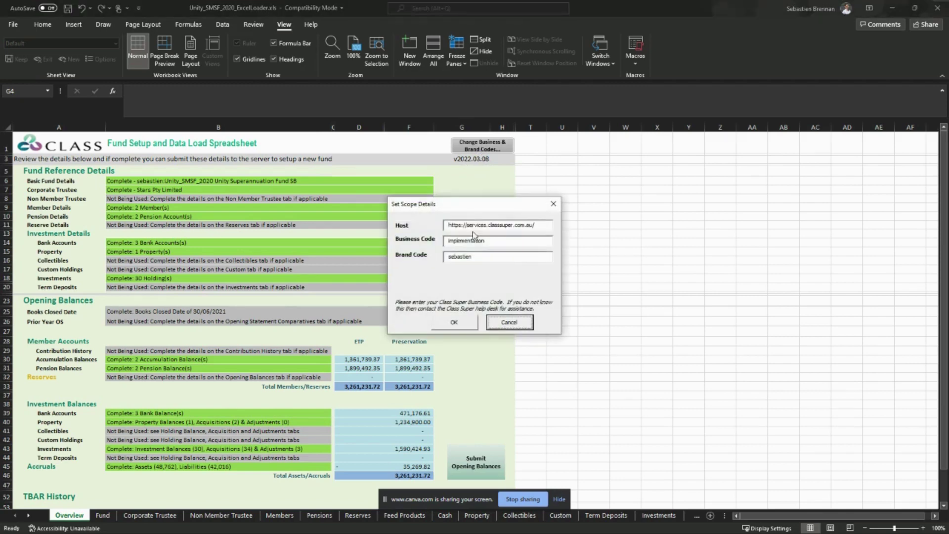
pyautogui.click(554, 204)
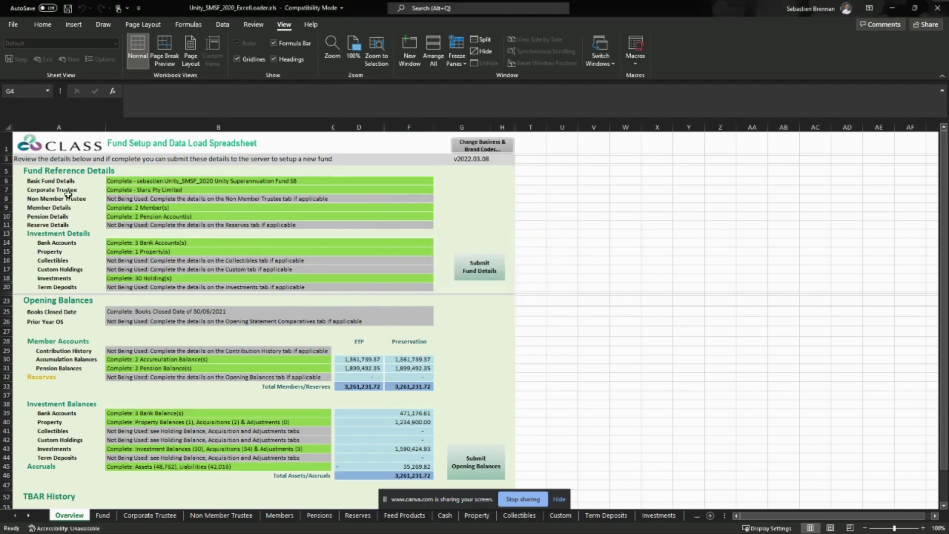
pyautogui.click(486, 271)
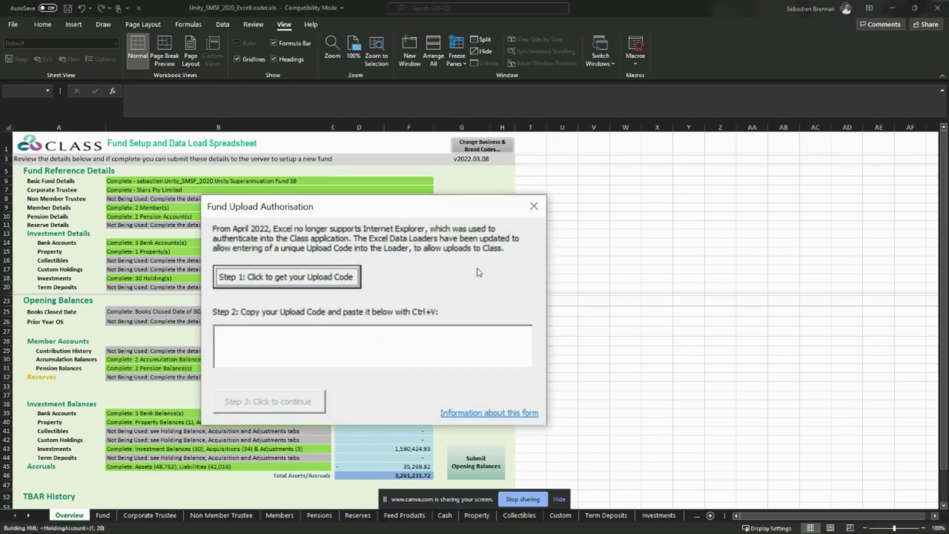
# Step: Generate a fresh upload code on the maximised Class page, then minimise the browser
pyautogui.click(273, 280)
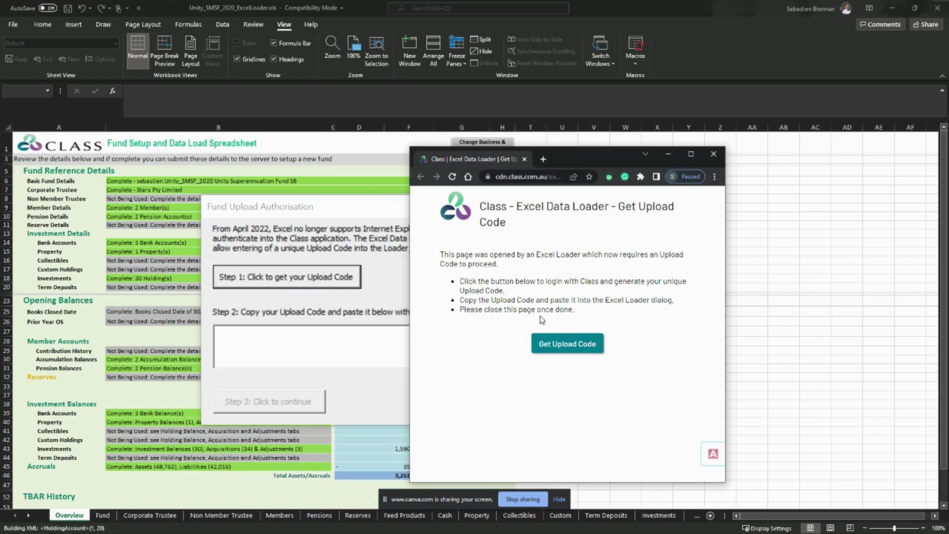
pyautogui.click(552, 349)
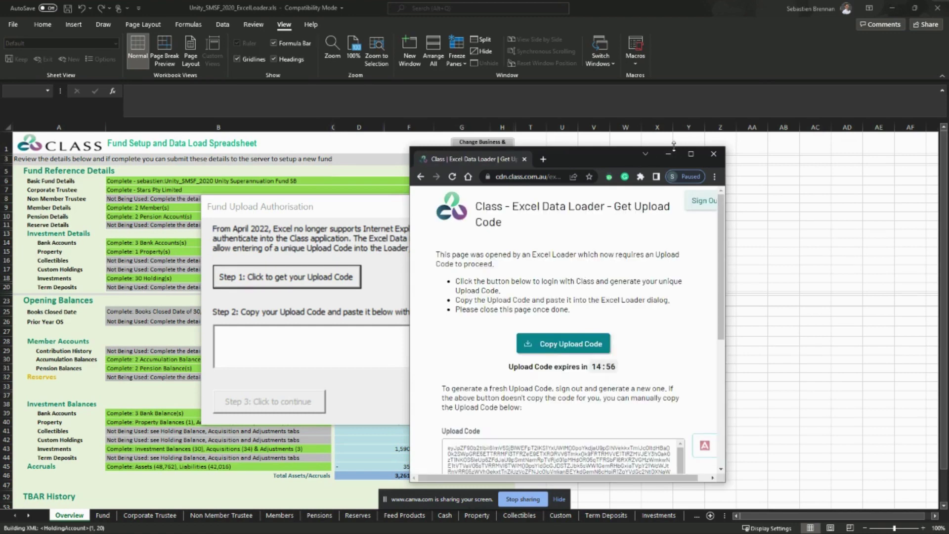
pyautogui.moveTo(610, 158); pyautogui.dragTo(586, 63)
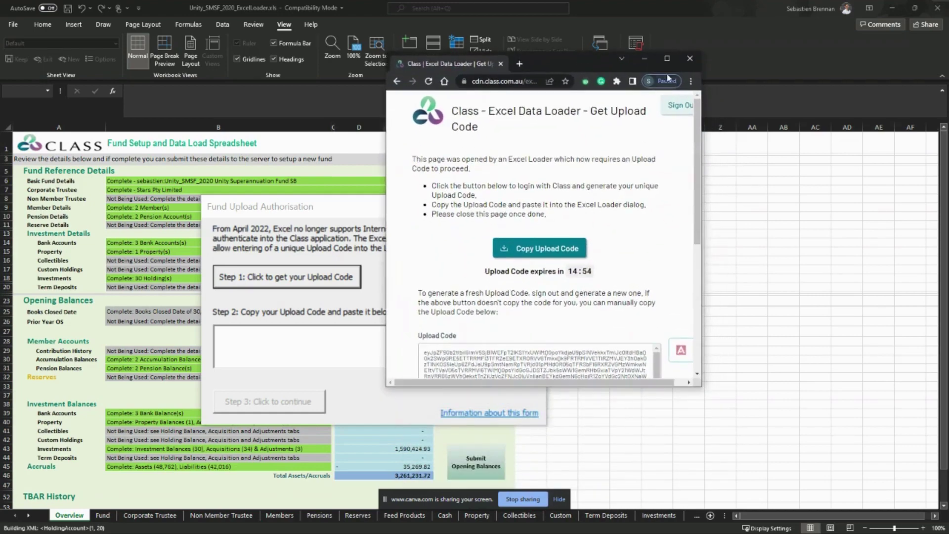
pyautogui.click(667, 58)
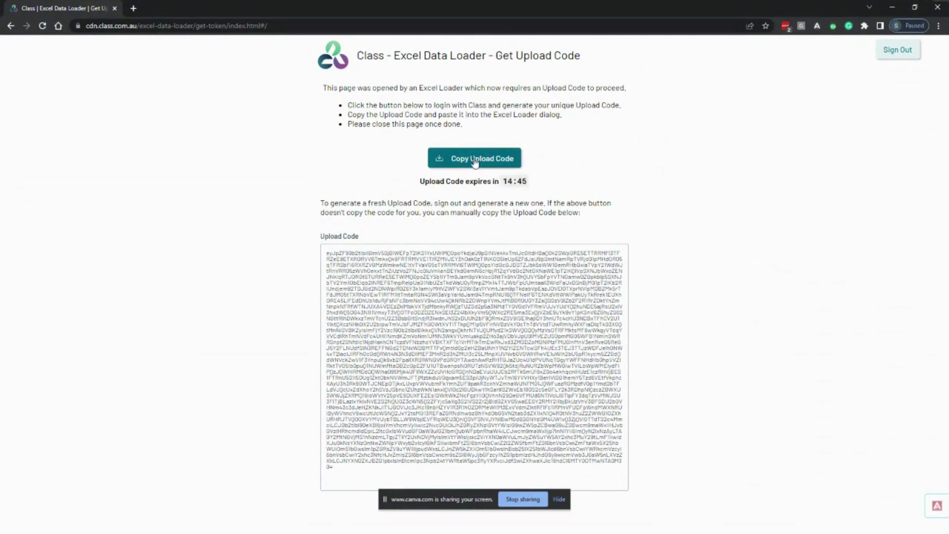
pyautogui.click(892, 7)
# Step: Paste the upload code into the fund authorisation box and continue the upload
pyautogui.click(346, 340)
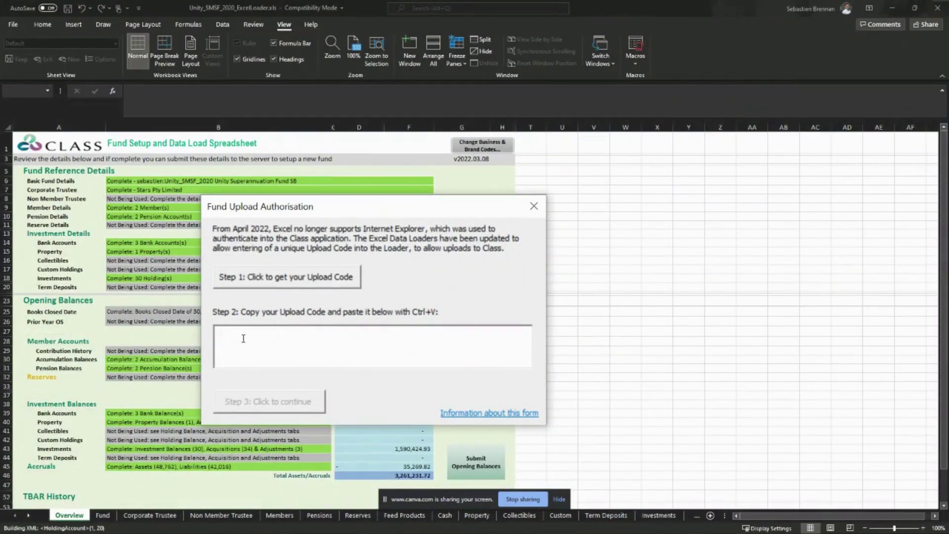
pyautogui.hotkey('ctrl', 'v')
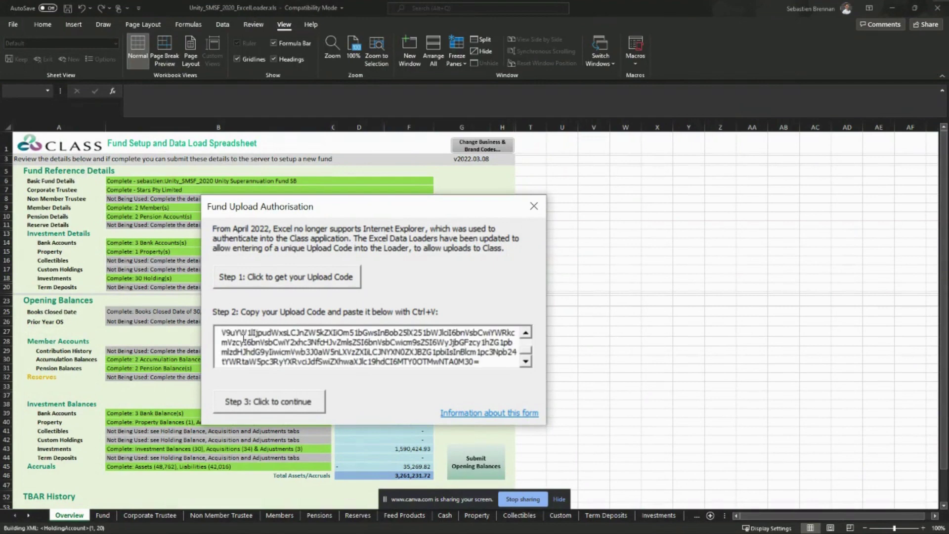
pyautogui.click(252, 404)
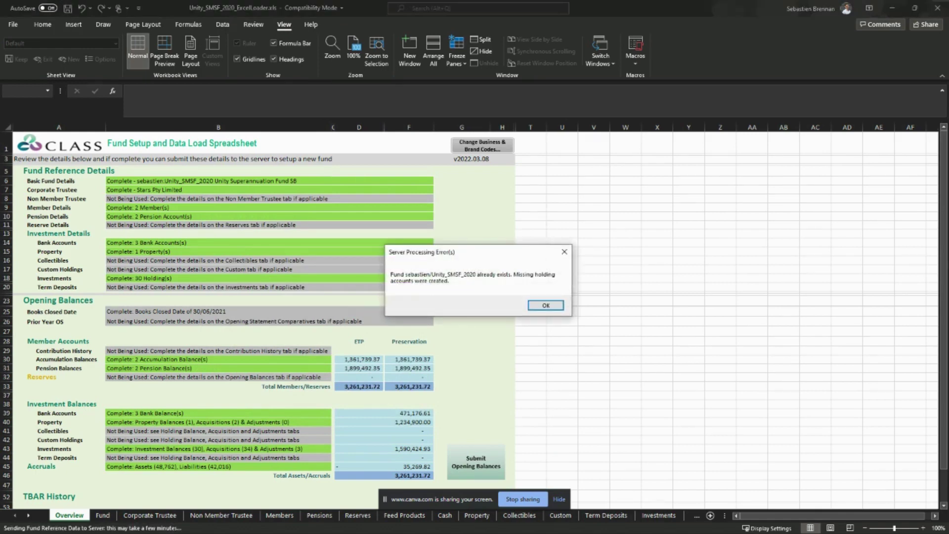
# Step: Dismiss the fund-already-exists message and submit the opening balances to Class
pyautogui.click(545, 306)
pyautogui.scroll(-1, 524, 390)
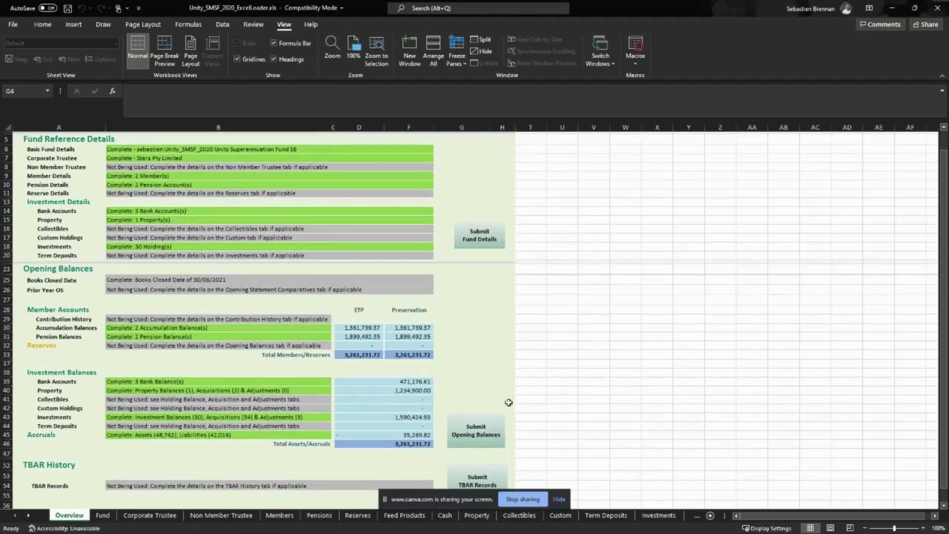
pyautogui.click(470, 434)
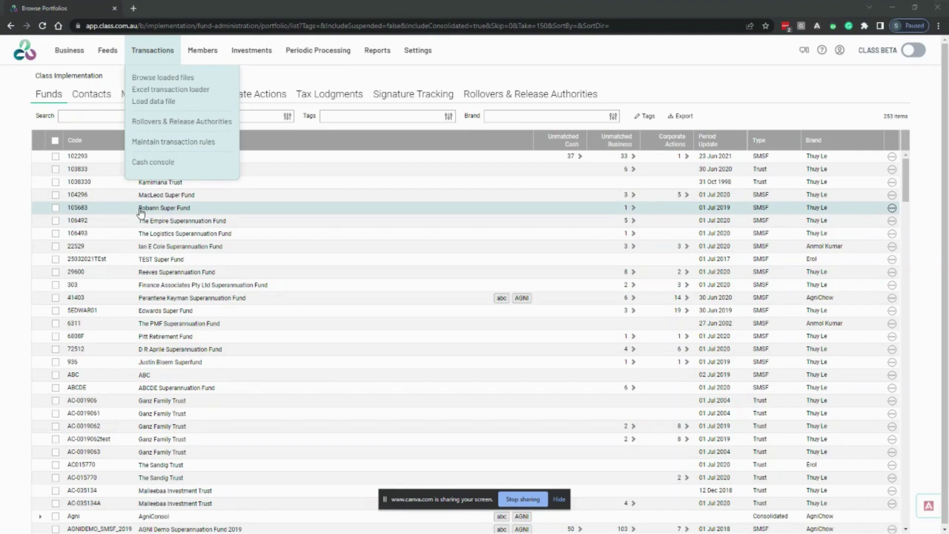
# Step: From Transactions > Excel transaction loader, download the chosen brand's template and open it
pyautogui.click(163, 96)
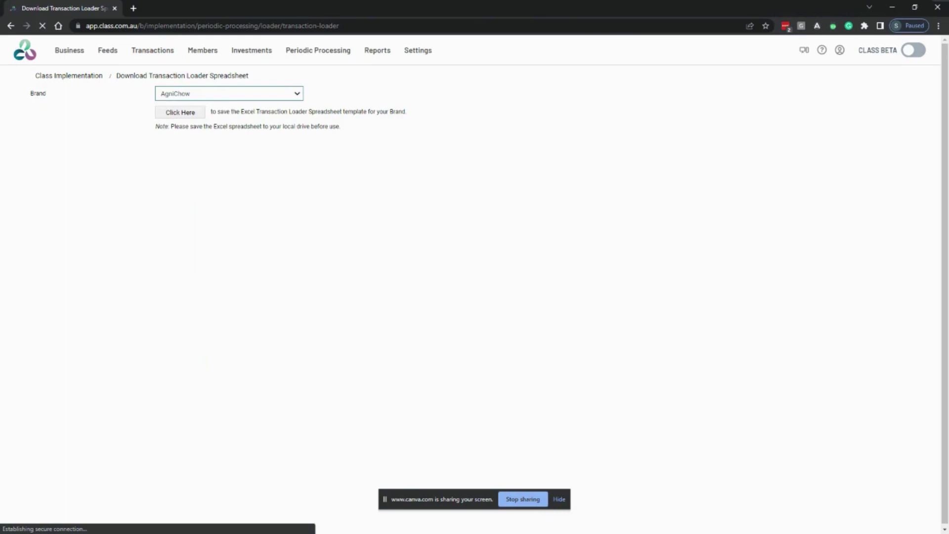
pyautogui.click(228, 94)
pyautogui.scroll(-2, 212, 219)
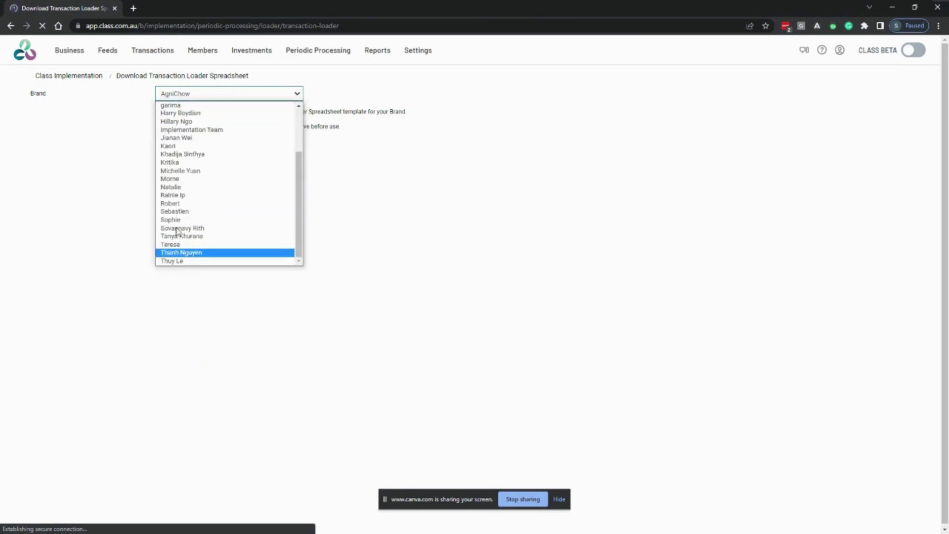
pyautogui.click(178, 212)
pyautogui.click(179, 111)
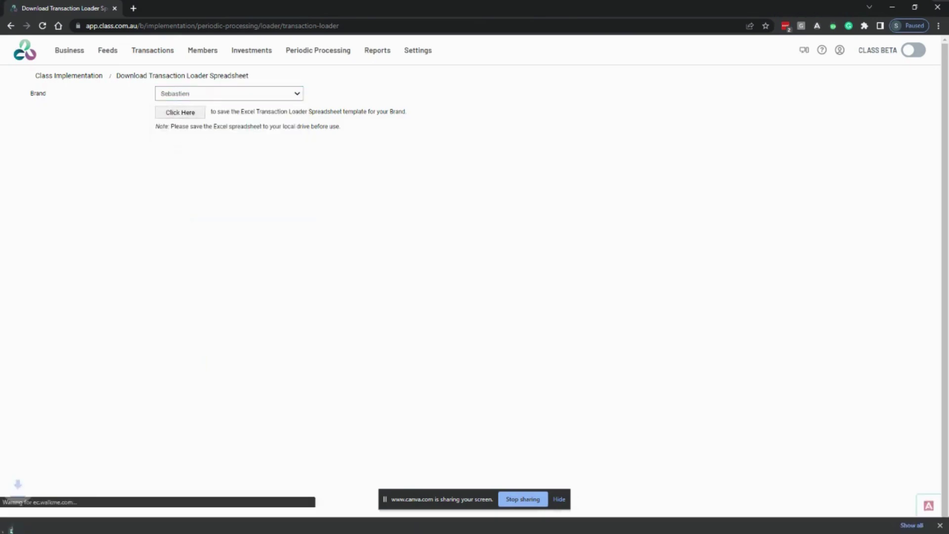
pyautogui.click(45, 522)
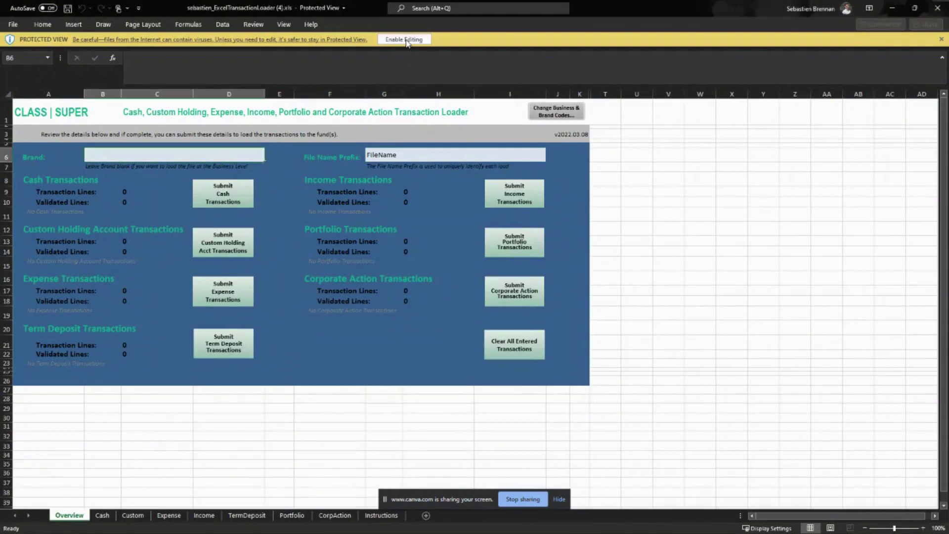
# Step: Enable editing and macro content in the downloaded transaction loader workbook
pyautogui.click(404, 39)
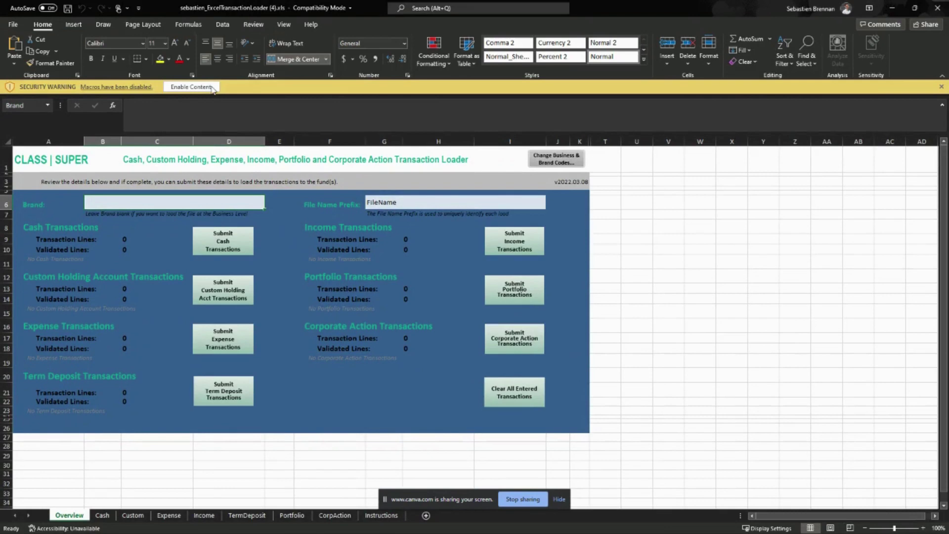
pyautogui.click(191, 87)
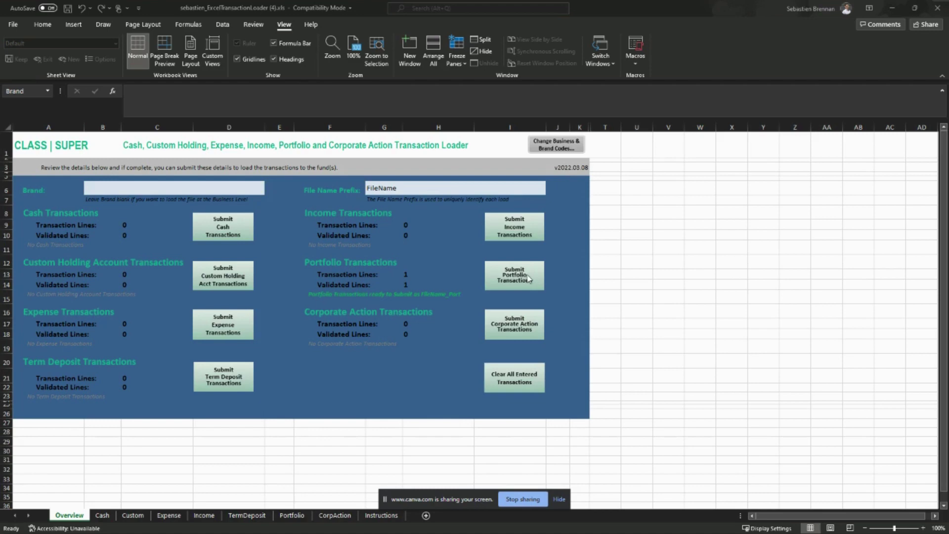
# Step: Submit Portfolio Transactions, then generate and copy a new upload code on the maximised Class page
pyautogui.click(528, 280)
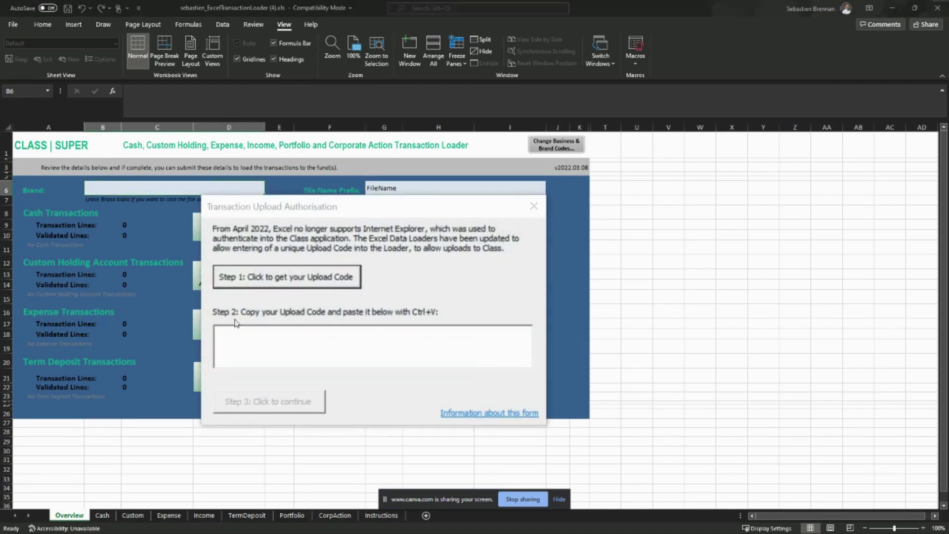
pyautogui.click(277, 282)
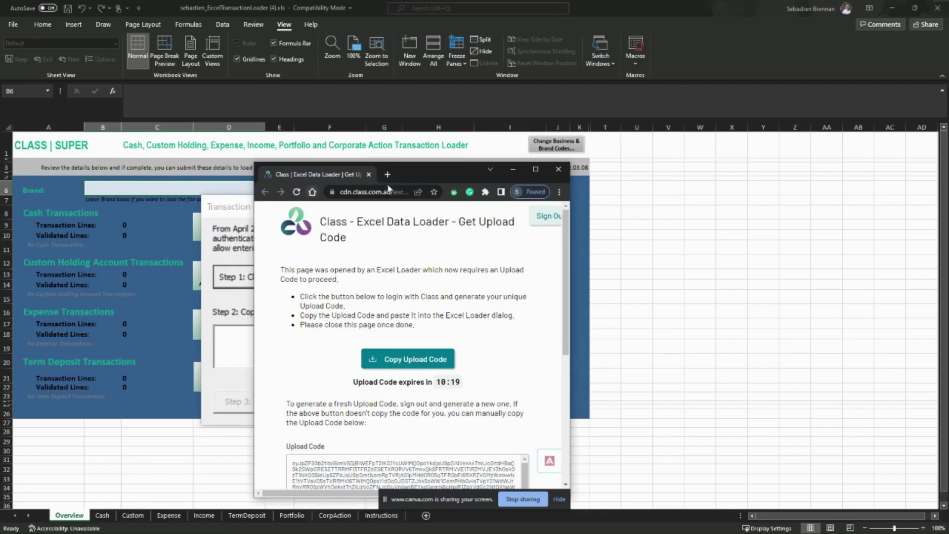
pyautogui.doubleClick(450, 165)
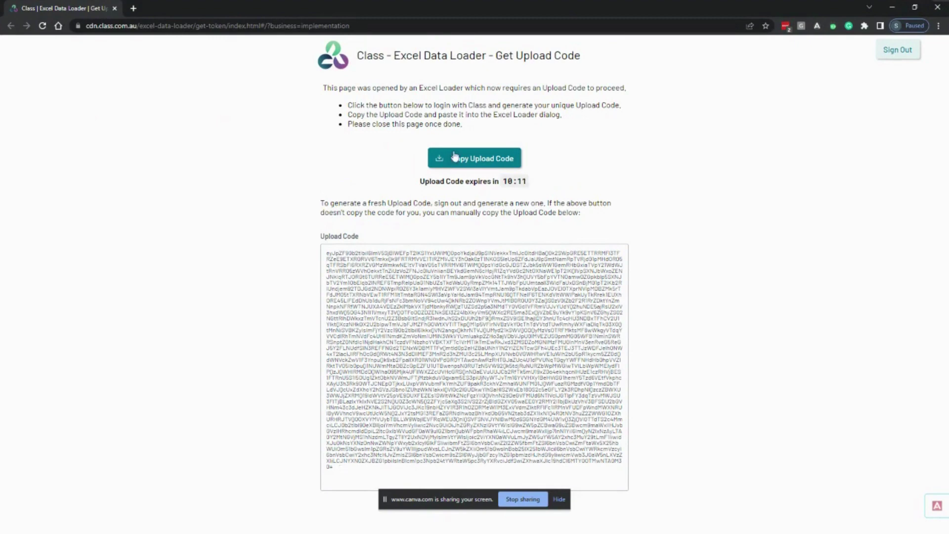
pyautogui.click(471, 164)
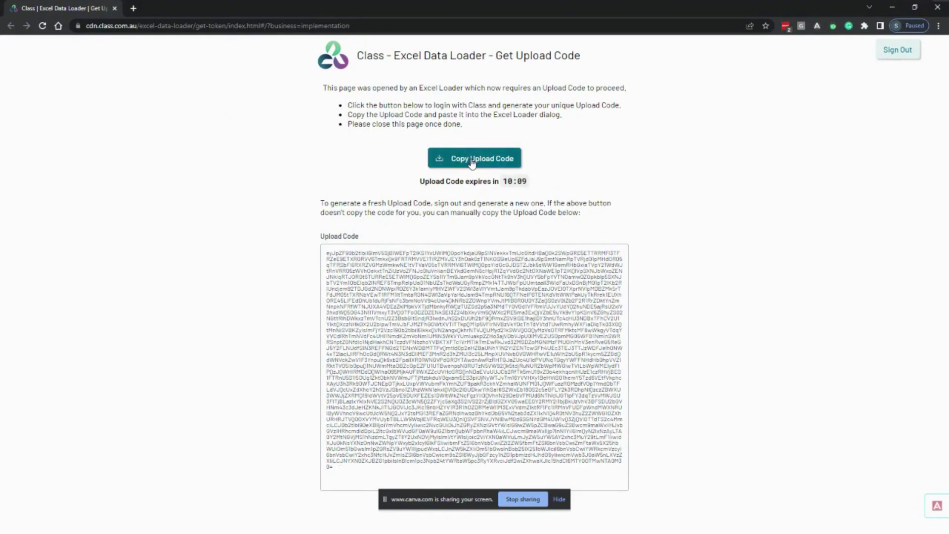
# Step: Paste the copied code into the transaction upload authorisation box and continue to send it
pyautogui.click(890, 11)
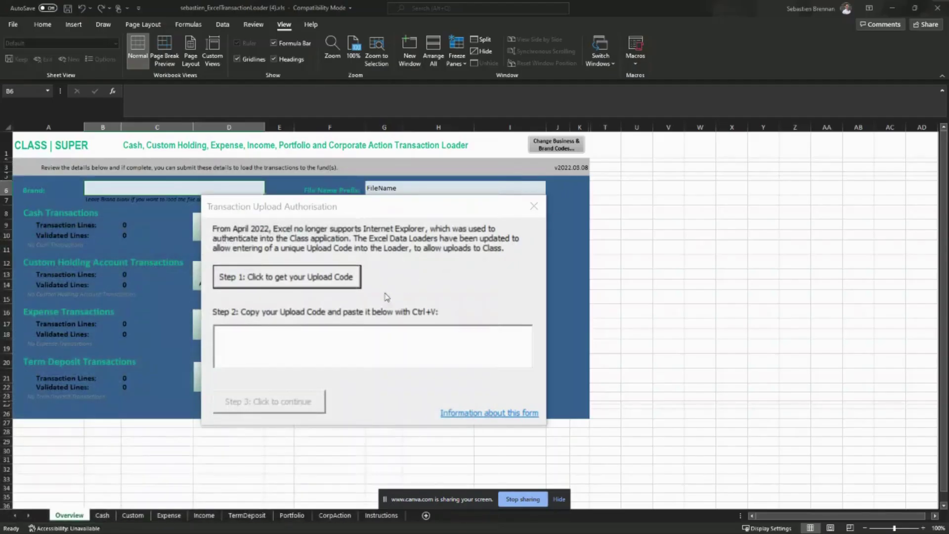
pyautogui.click(303, 340)
pyautogui.hotkey('ctrl', 'v')
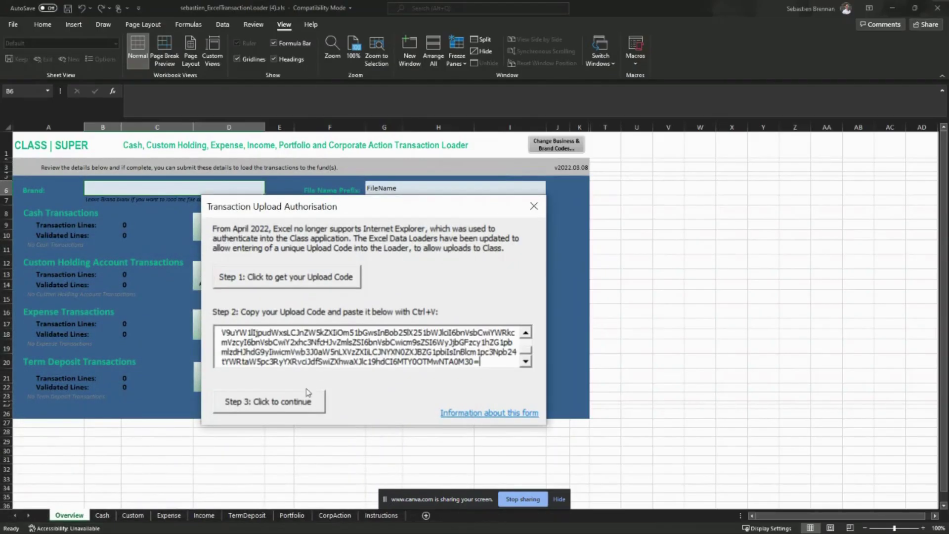
pyautogui.click(280, 404)
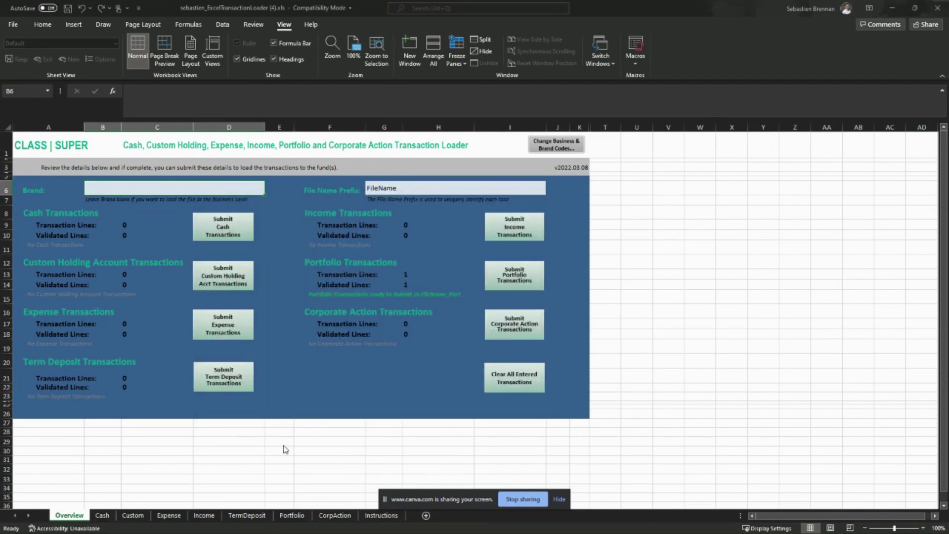